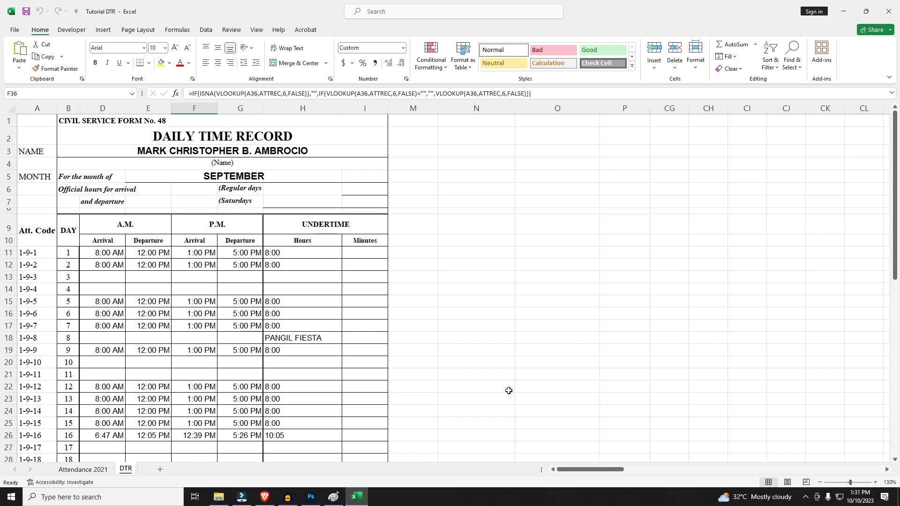
Select cells B11:B25, the day numbers 1 to 15
drag(73, 249, 68, 393)
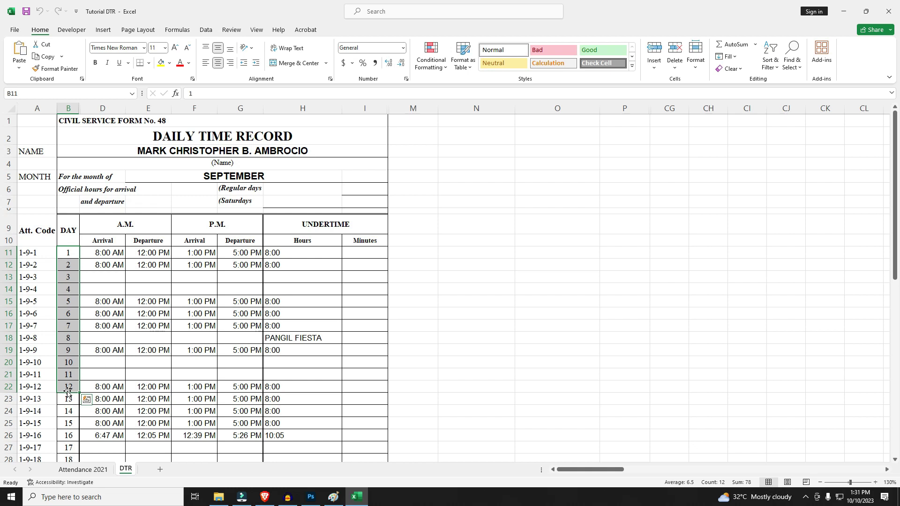
scroll(70, 374, down, 1)
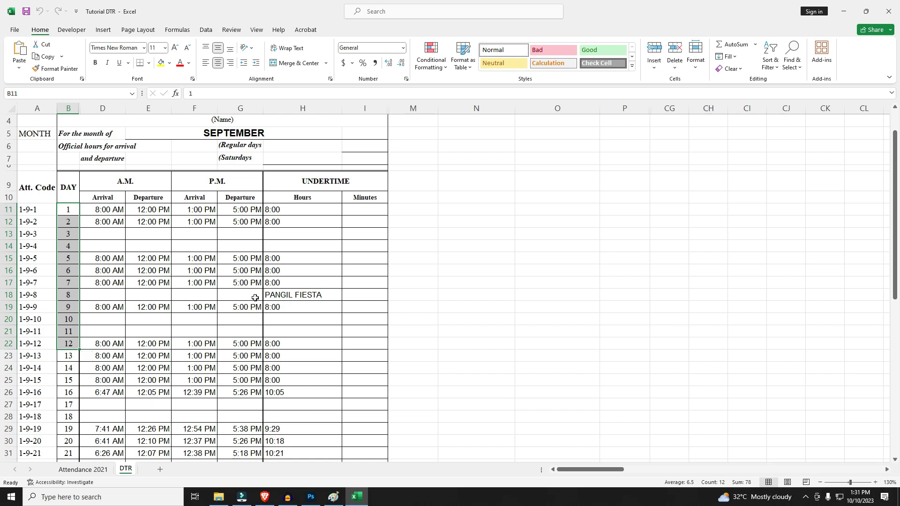
click(302, 308)
click(71, 210)
drag(71, 209, 70, 383)
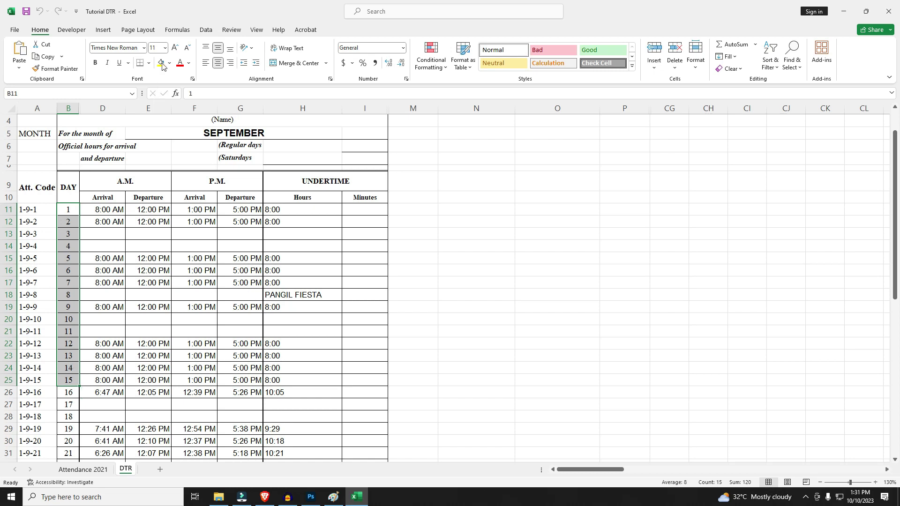
In Name Manager, create the name First_CutOff referring to =DTR!$B$11:$B$25
click(177, 29)
click(285, 55)
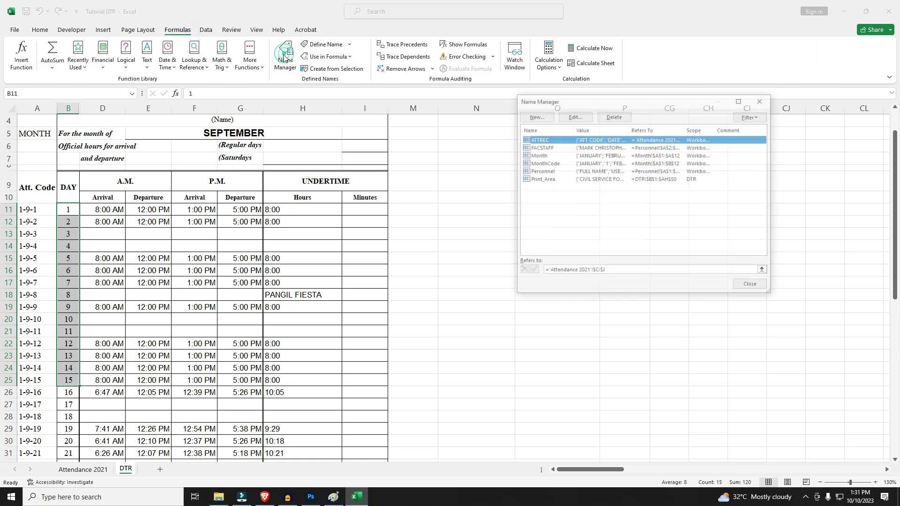
drag(618, 102, 434, 102)
click(352, 116)
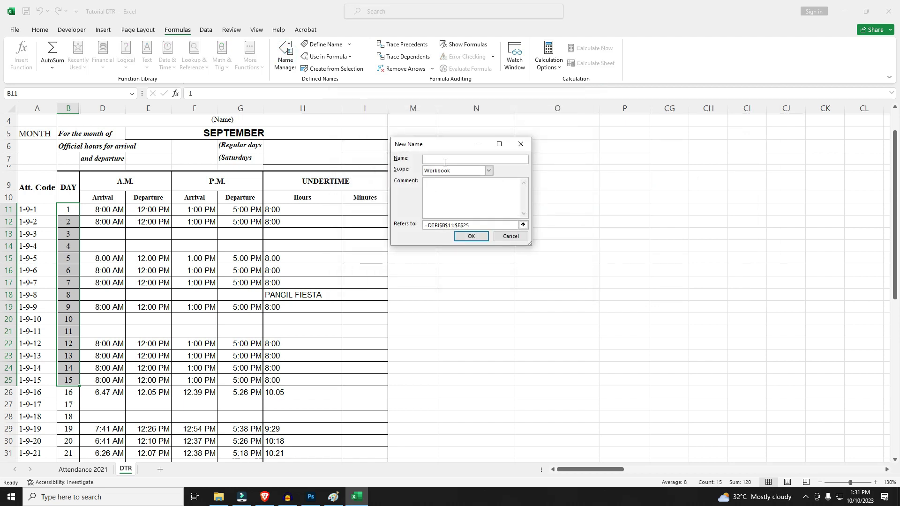
text(First_CutOff)
click(426, 160)
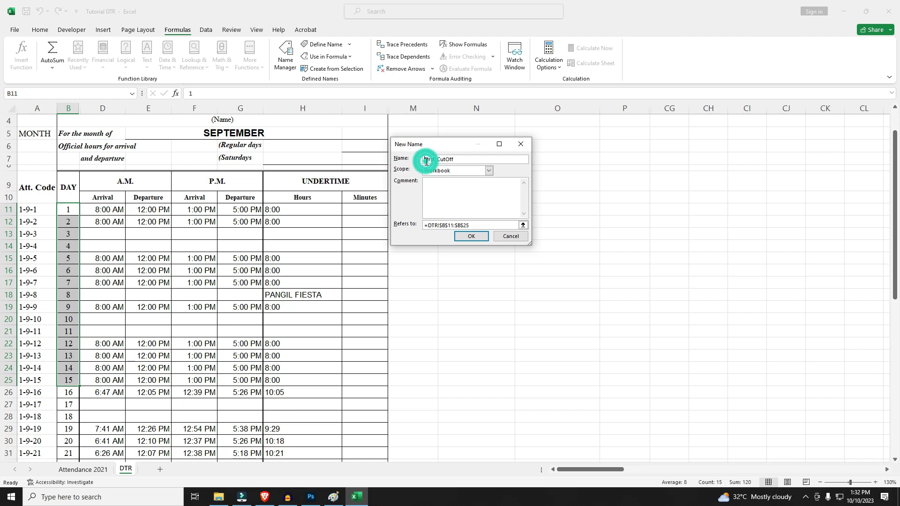
click(461, 160)
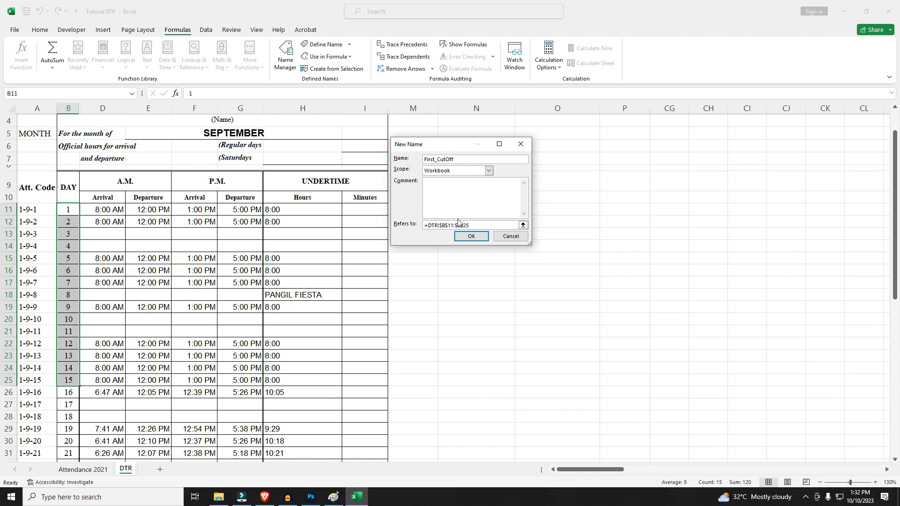
click(470, 236)
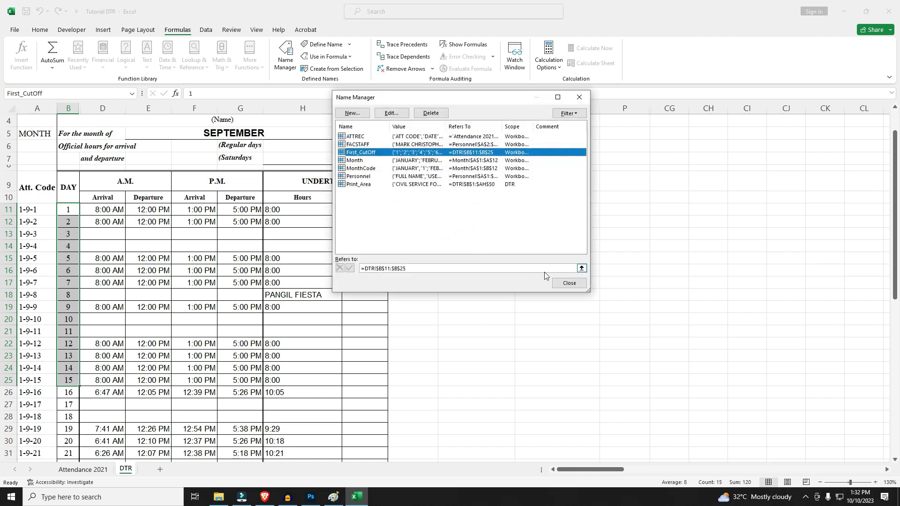
Select B26:B41 for days 16–31 and name it Second_CutOff in Name Manager
click(558, 284)
scroll(199, 236, down, 5)
drag(69, 206, 71, 389)
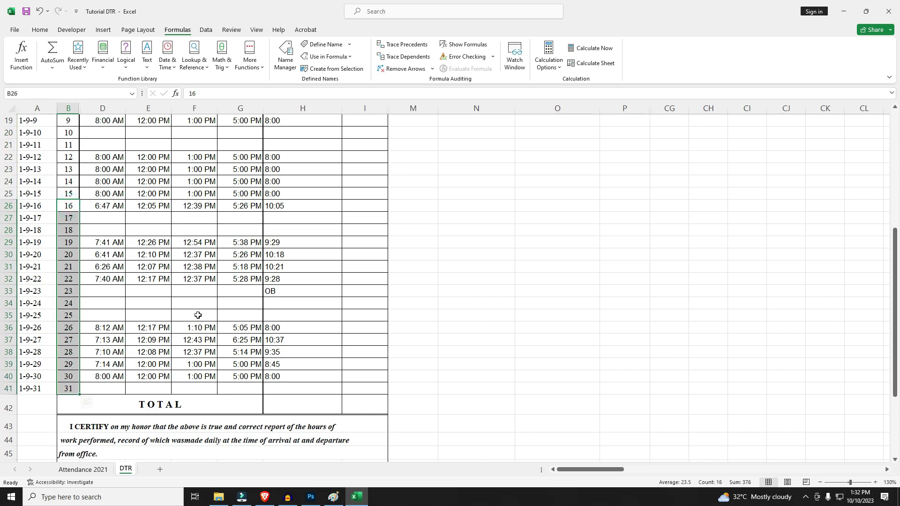
click(287, 74)
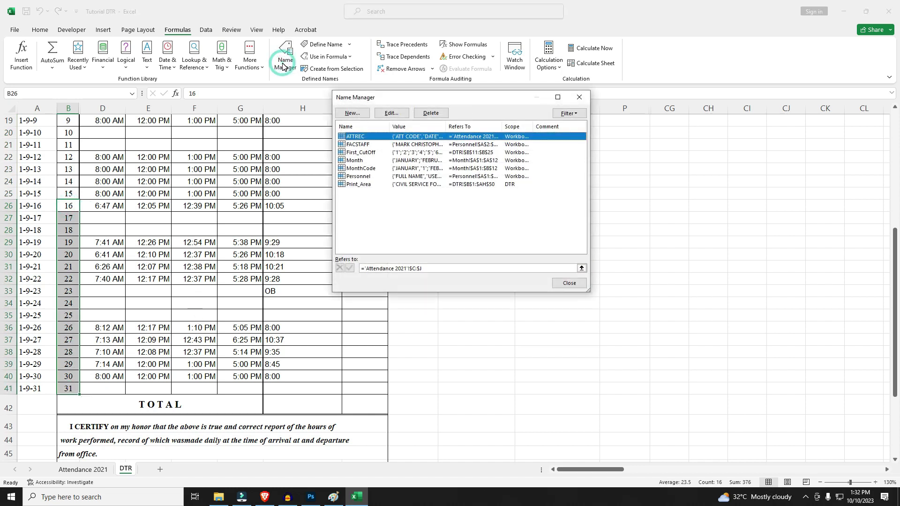
click(356, 113)
text(Second_CutOff)
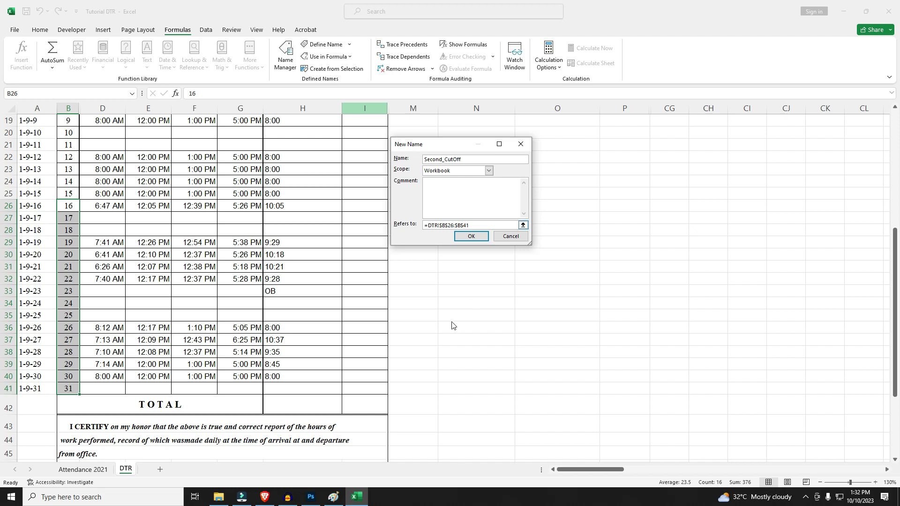
click(470, 236)
click(569, 283)
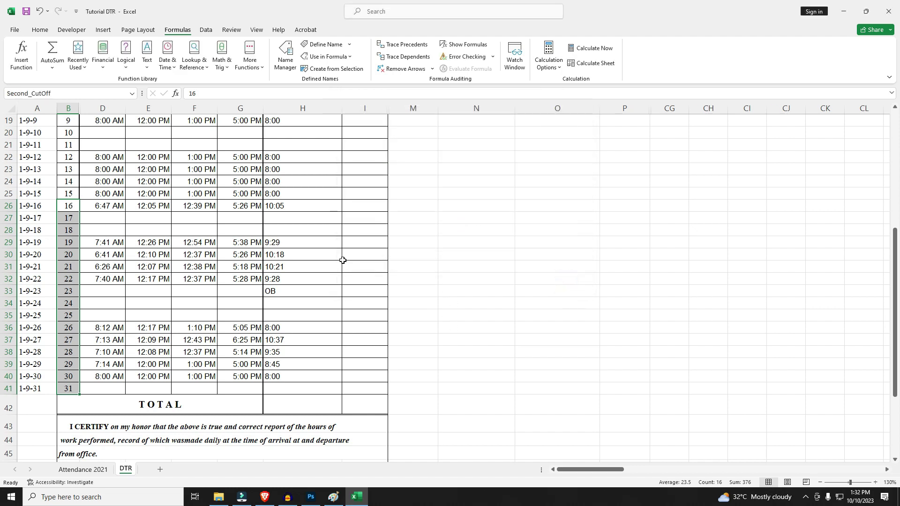
scroll(344, 259, up, 6)
Enter the label CUT-OFF PERIOD in cell N9
click(466, 228)
click(548, 231)
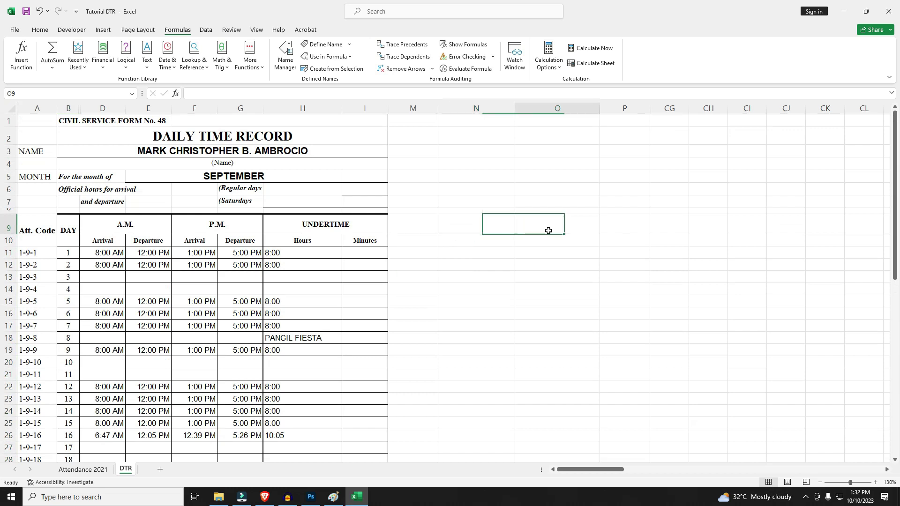
click(494, 231)
text(CUT-OFF PERIDO)
key(BackSpace)
key(BackSpace)
text(OD)
key(Return)
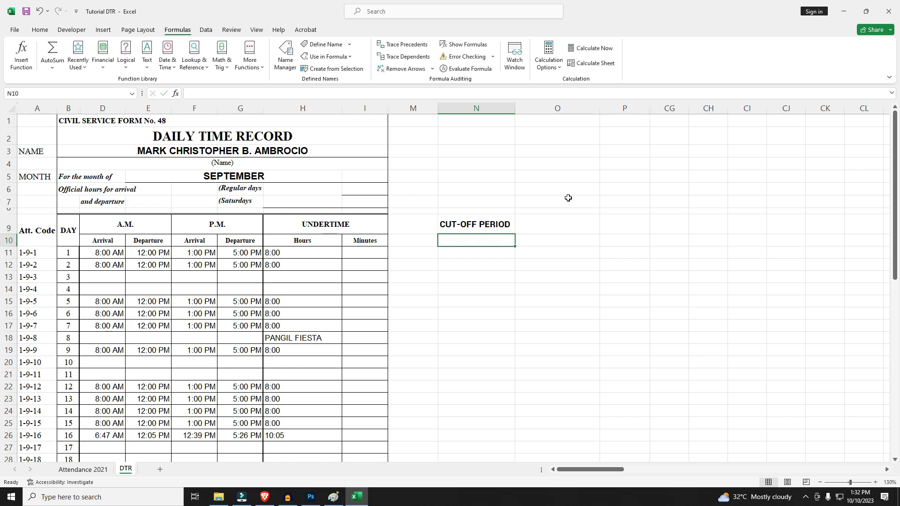
click(553, 224)
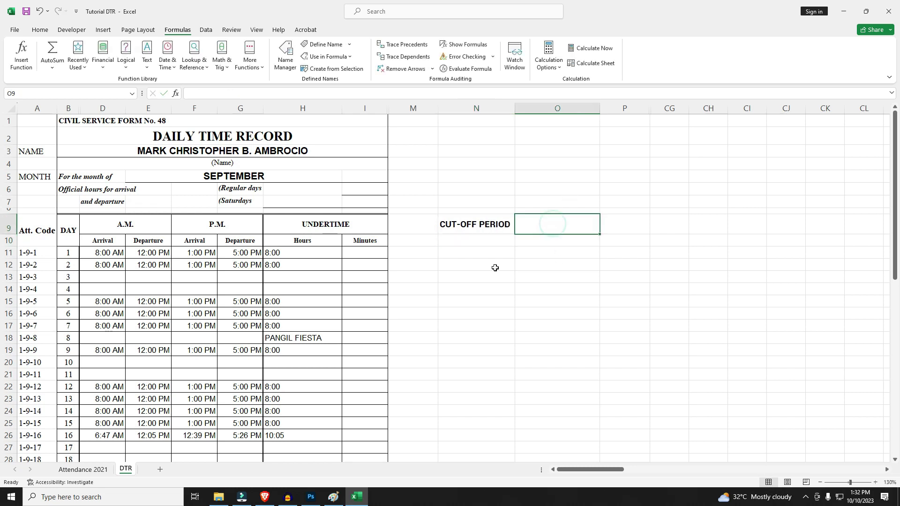
Give O9 a List data validation with source First_CutOff,Second_CutOff
click(206, 29)
click(482, 52)
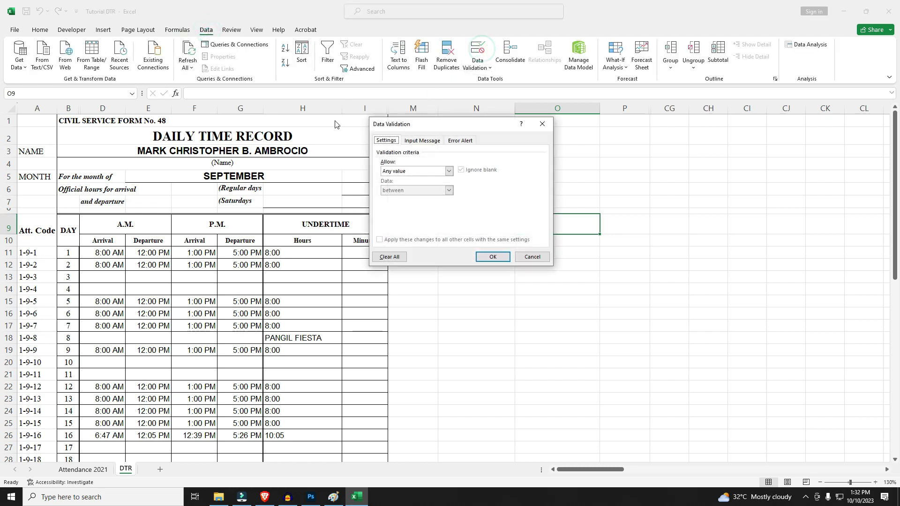
click(301, 139)
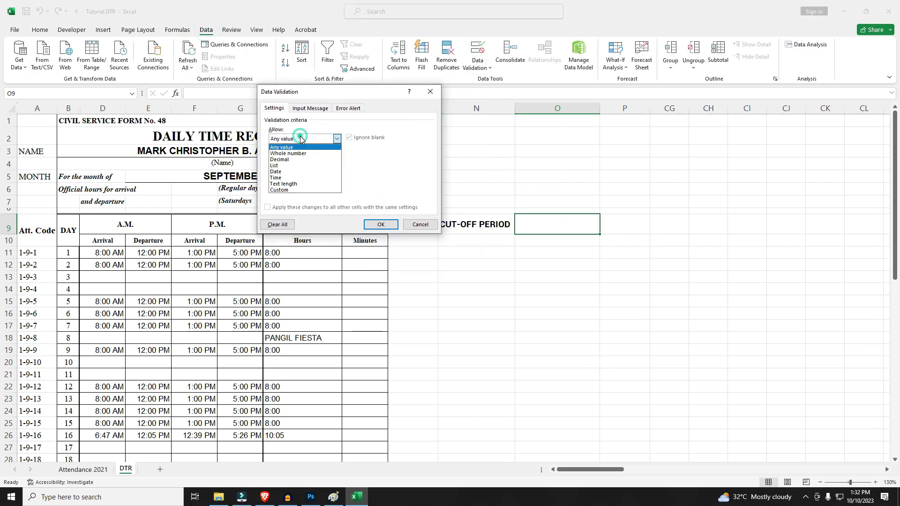
click(299, 168)
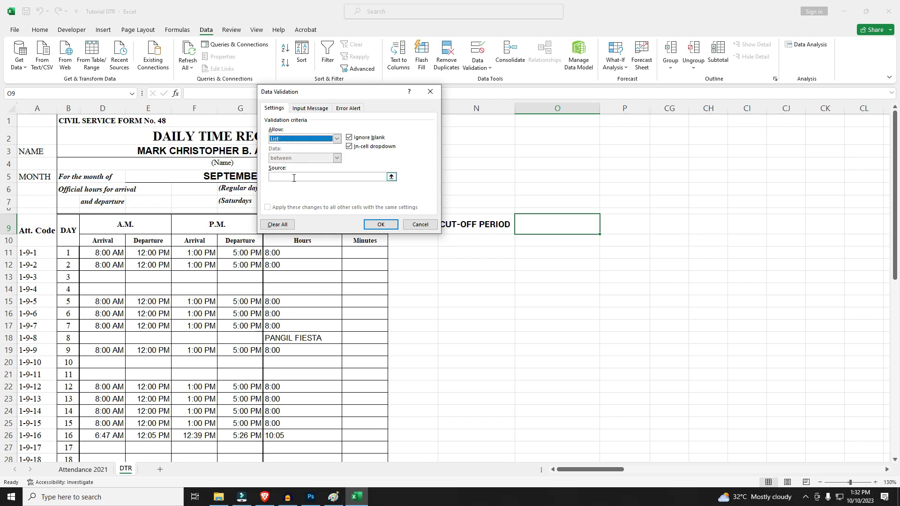
click(294, 178)
text(1-15,)
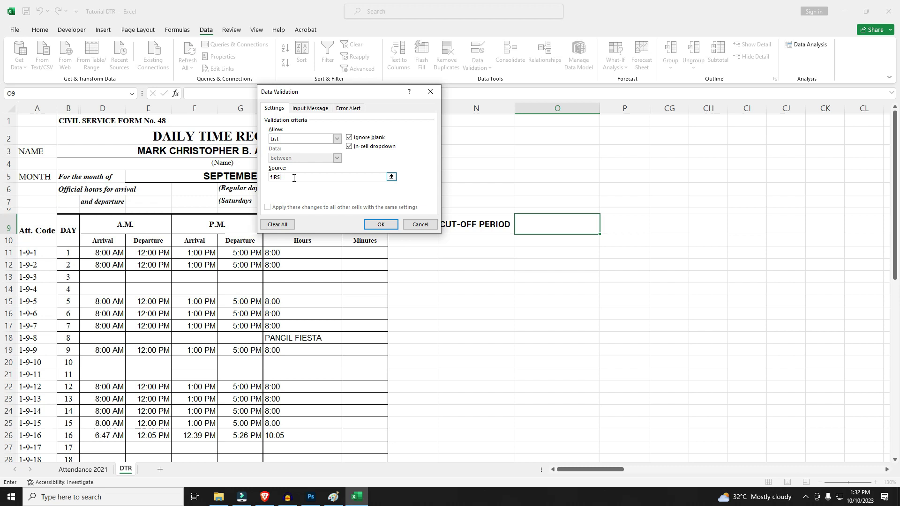
text(irst )
text(CutOff,Second )
text(CutOff)
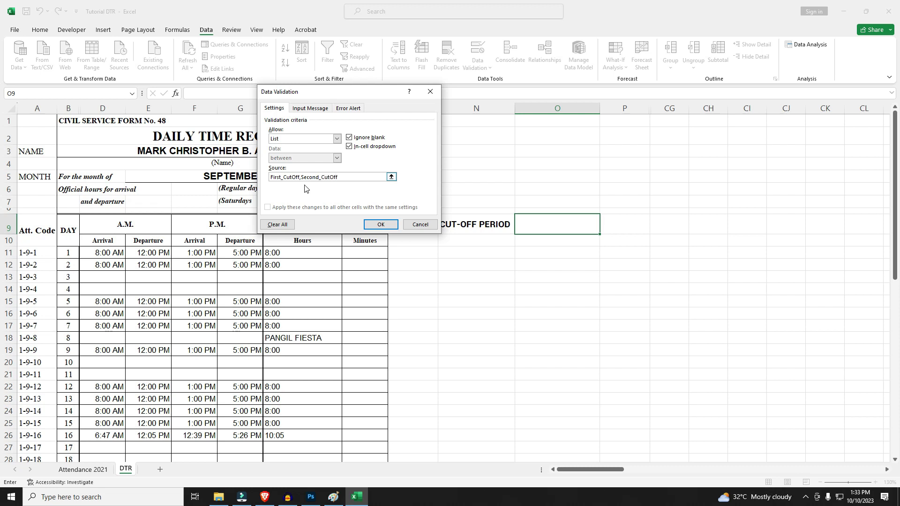
click(381, 225)
Pick First_CutOff from O9's dropdown, then change it to Second_CutOff
click(604, 229)
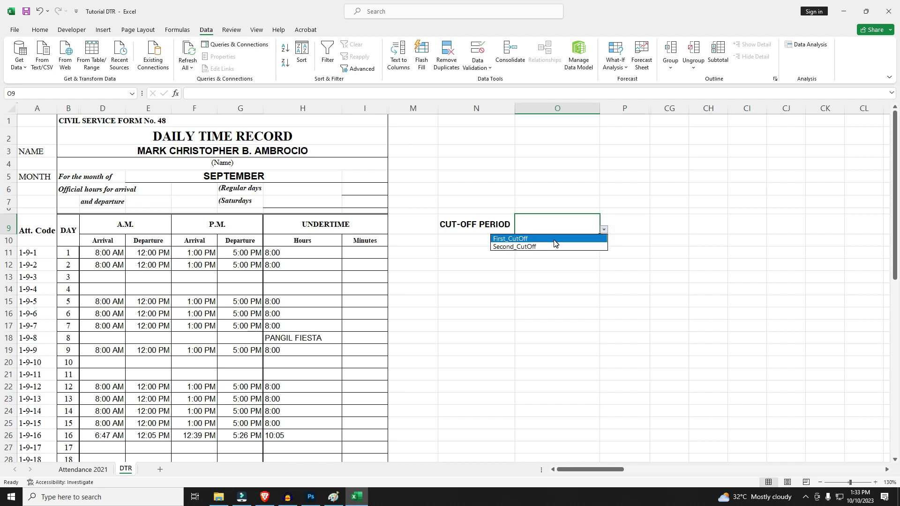
click(554, 240)
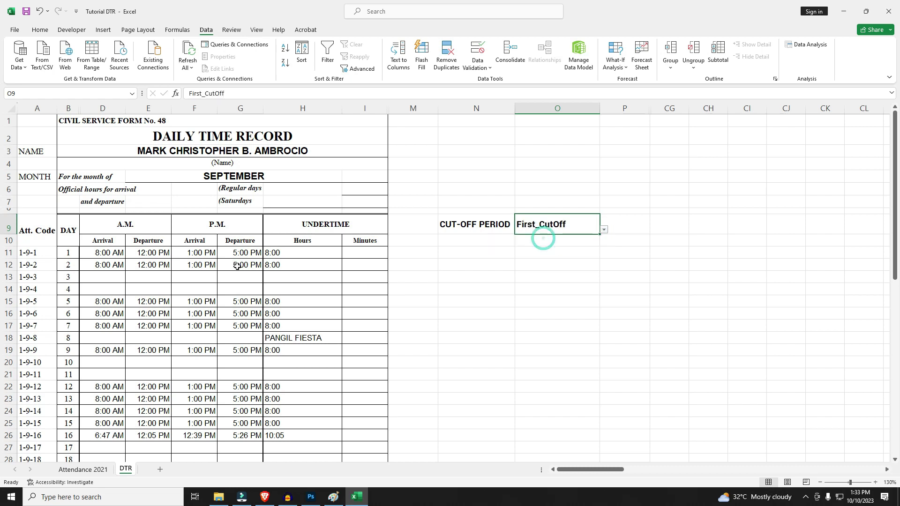
click(604, 229)
click(579, 248)
scroll(47, 293, down, 2)
scroll(47, 294, down, 2)
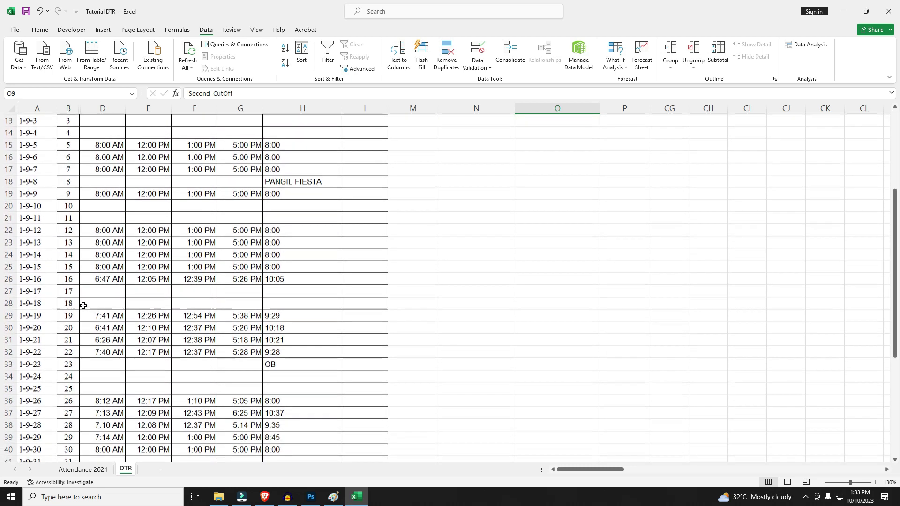
scroll(52, 300, up, 4)
click(532, 274)
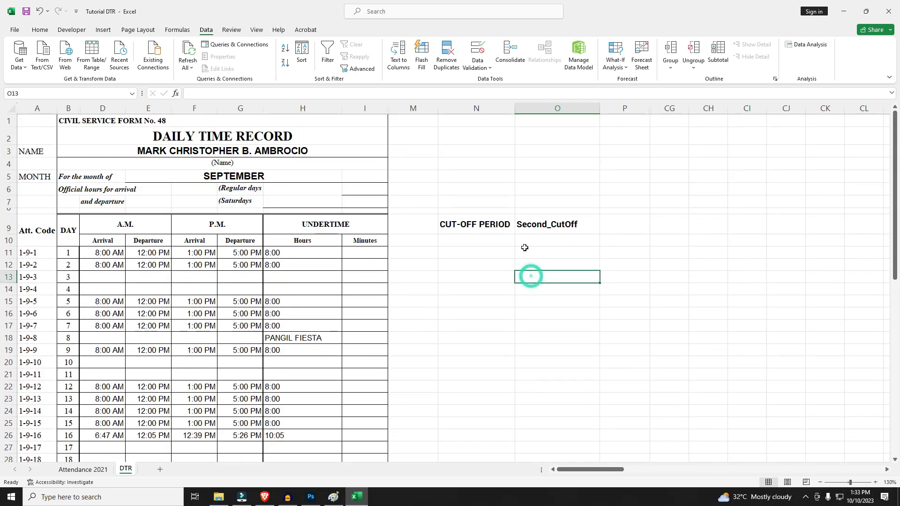
scroll(405, 219, down, 1)
scroll(404, 218, down, 2)
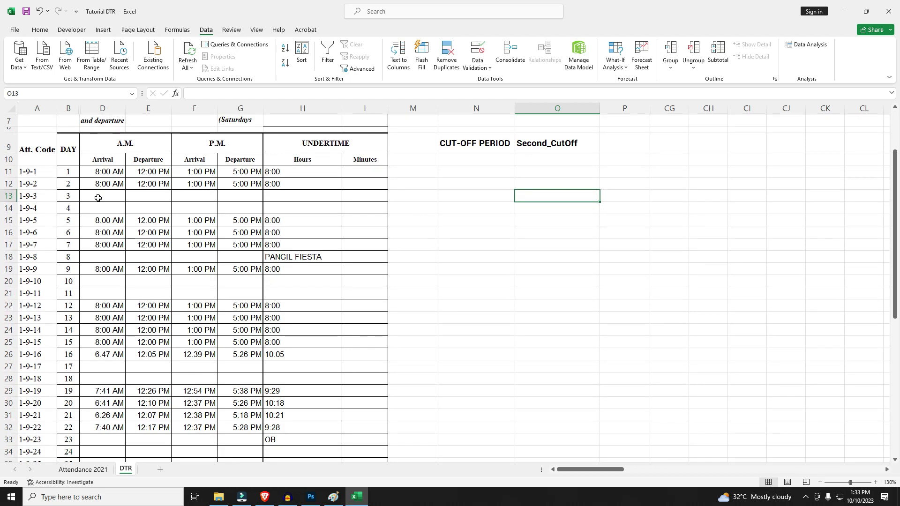
Select D11:H25 and open Conditional Formatting's Manage Rules
drag(103, 171, 308, 338)
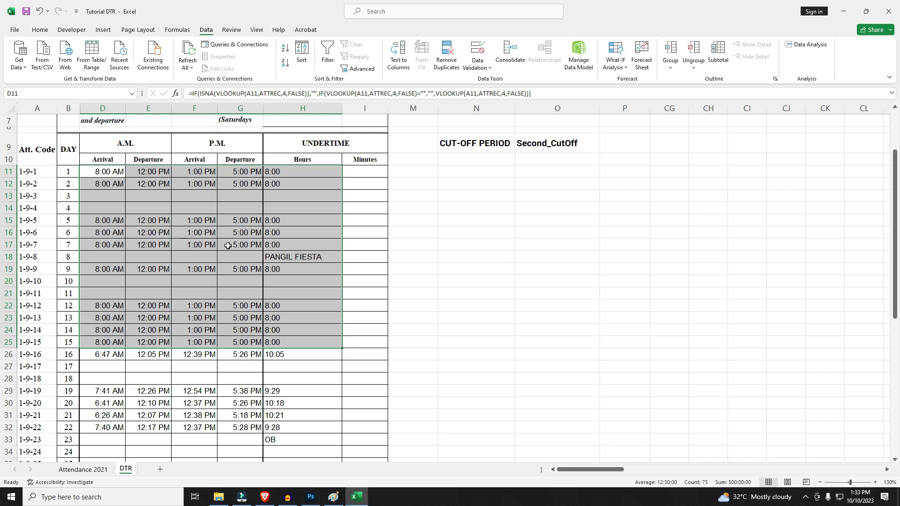
click(40, 29)
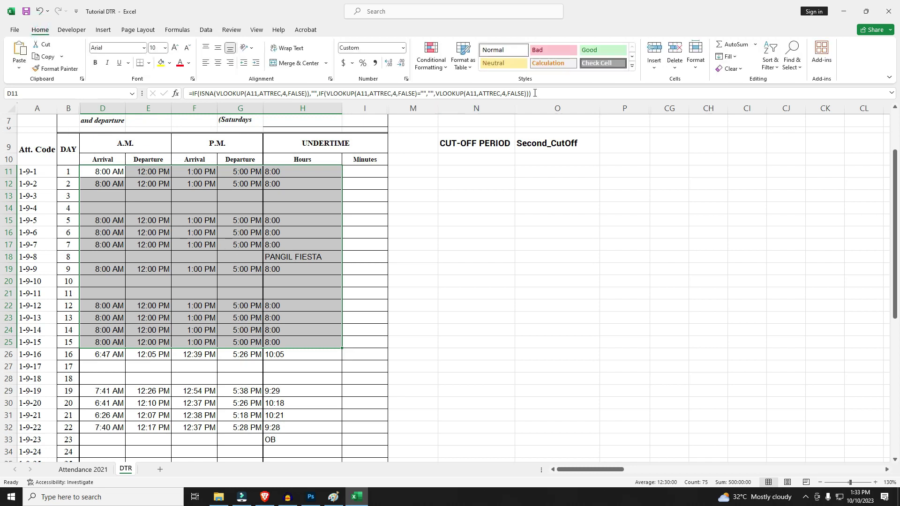
click(434, 67)
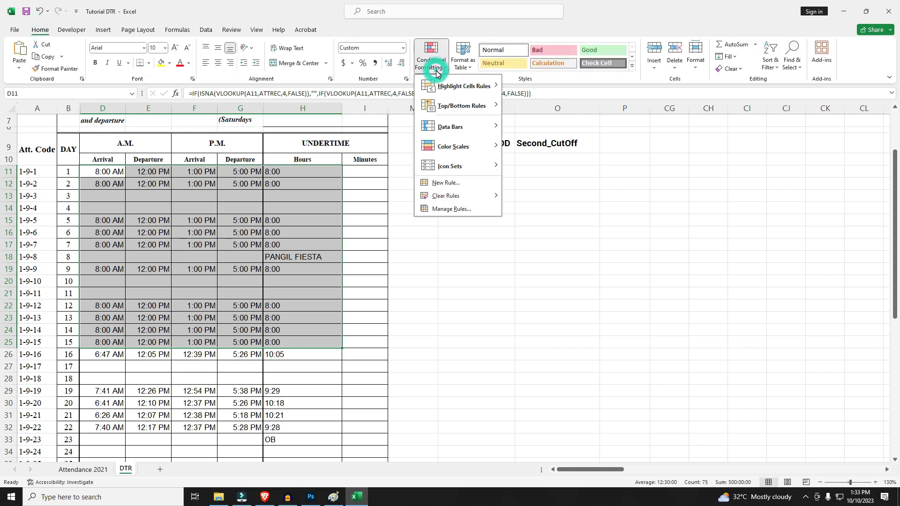
click(454, 208)
Start a new formula-based rule =$O$9="Second_CutOff" for the first-half time cells
drag(399, 116, 708, 183)
click(533, 207)
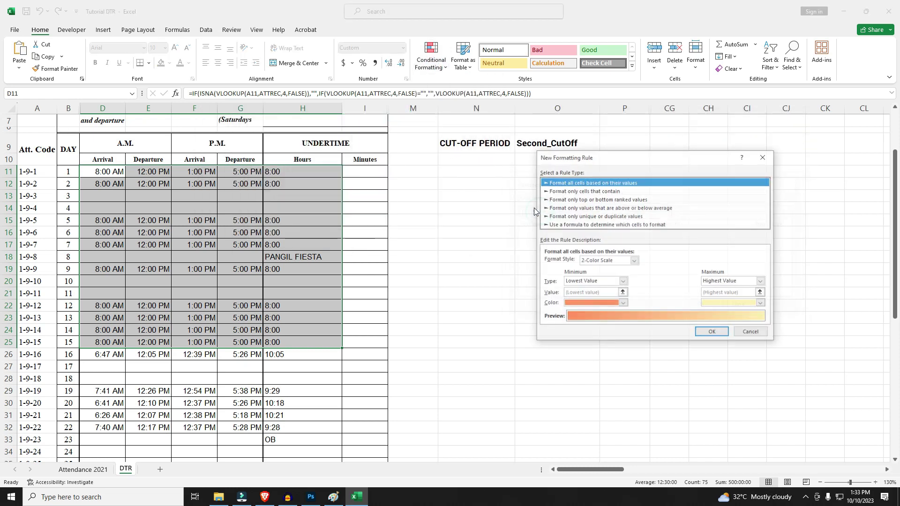
drag(599, 157, 620, 213)
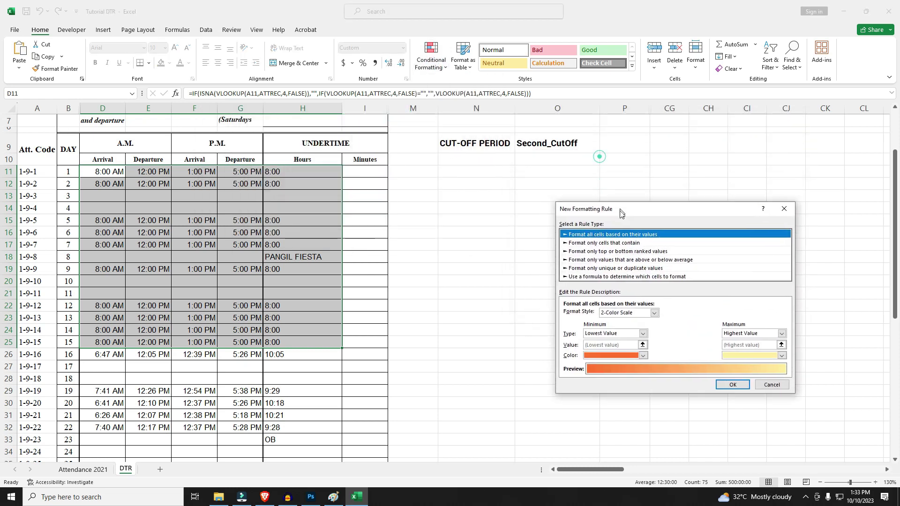
click(575, 270)
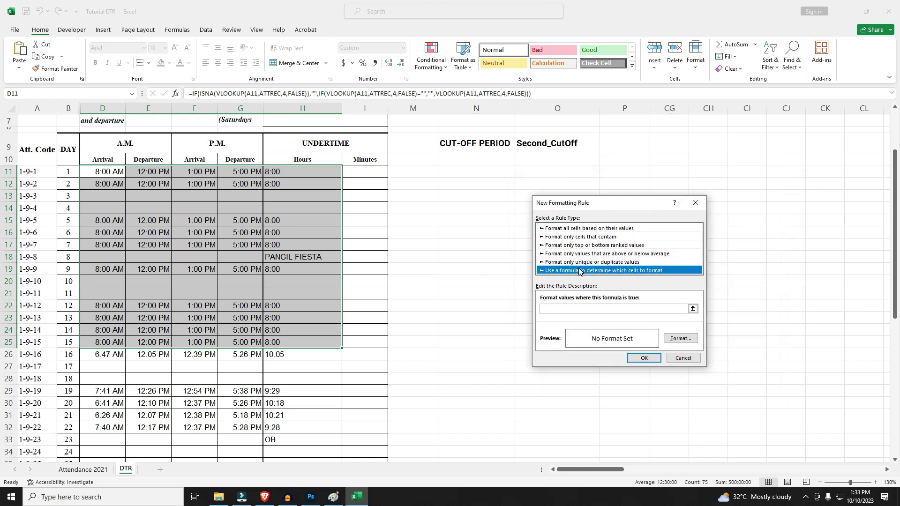
click(553, 308)
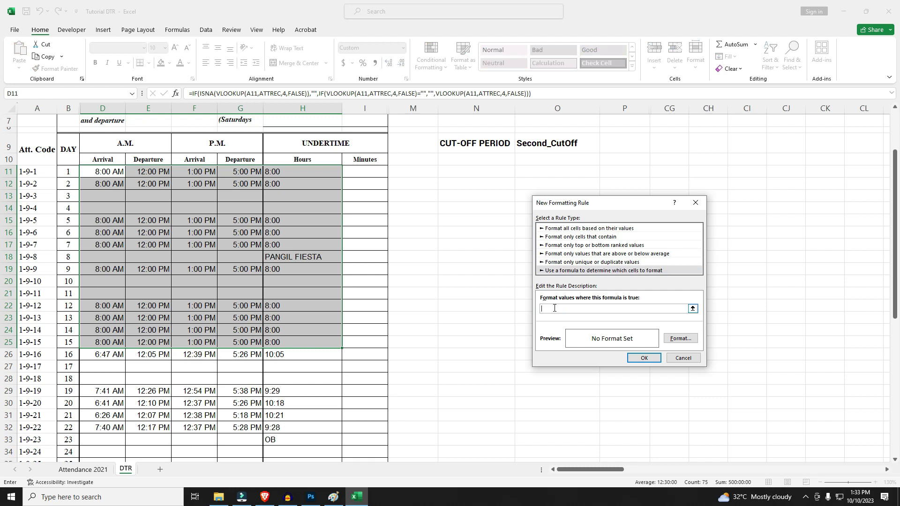
text(=)
click(551, 143)
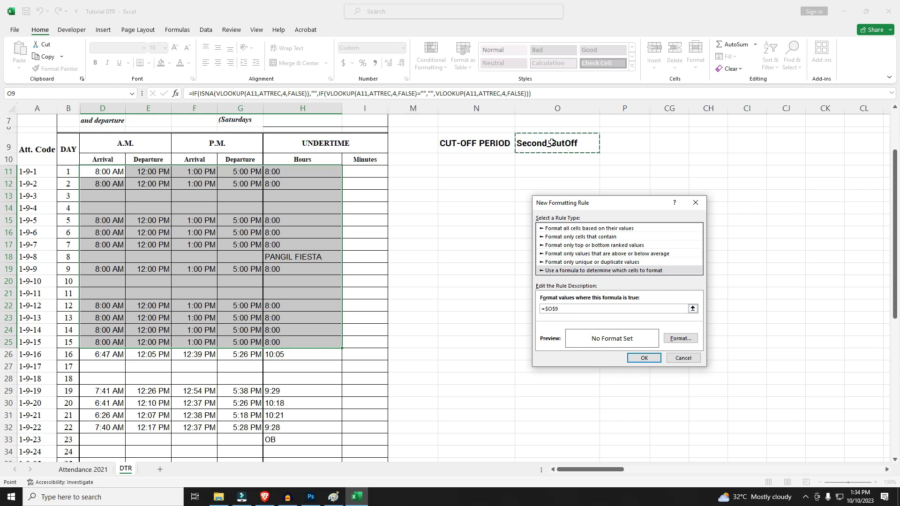
text(="Second_CutOff)
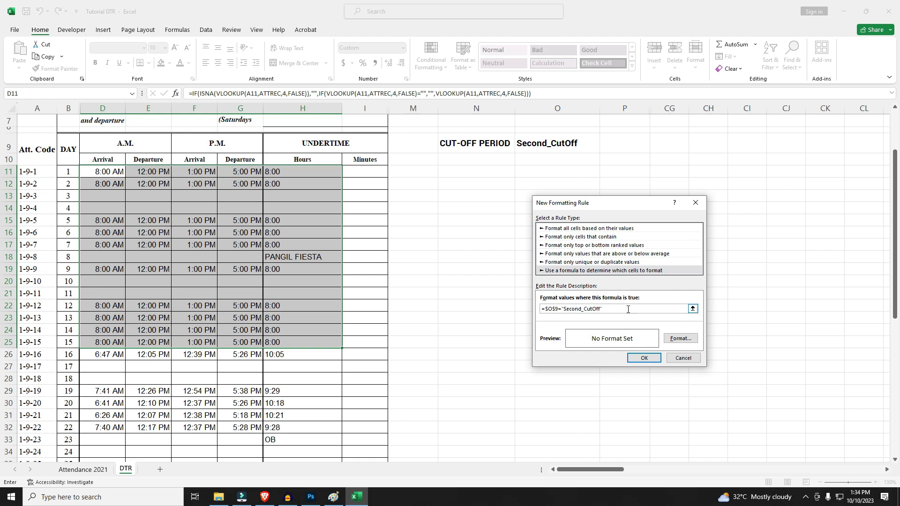
Give the rule a white font colour and apply it to D11:H25
click(680, 338)
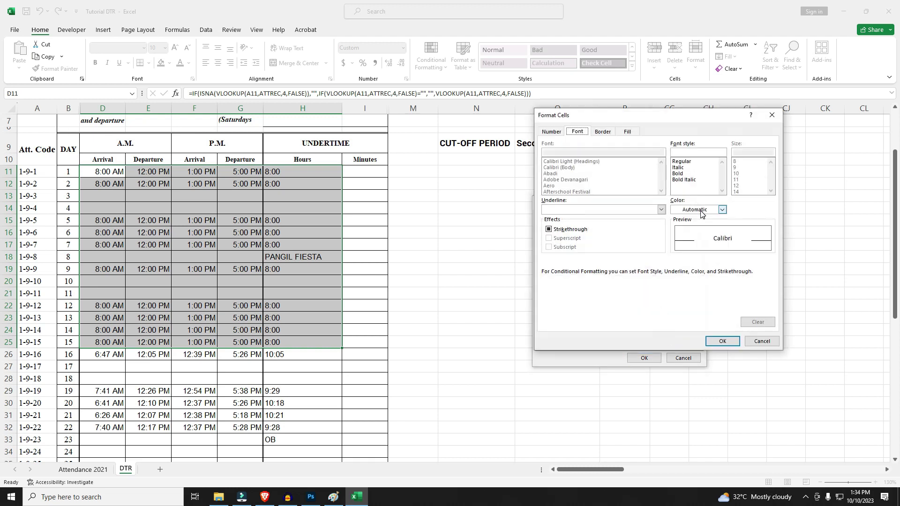
click(722, 210)
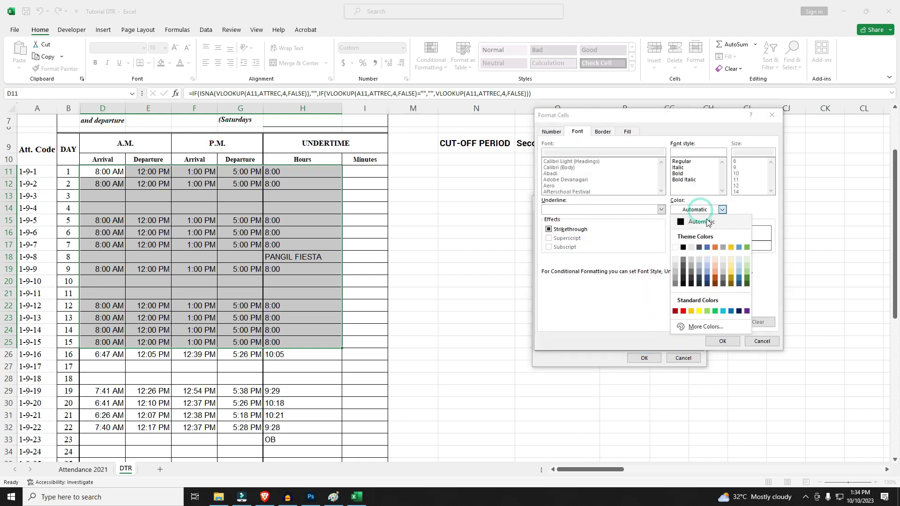
click(675, 247)
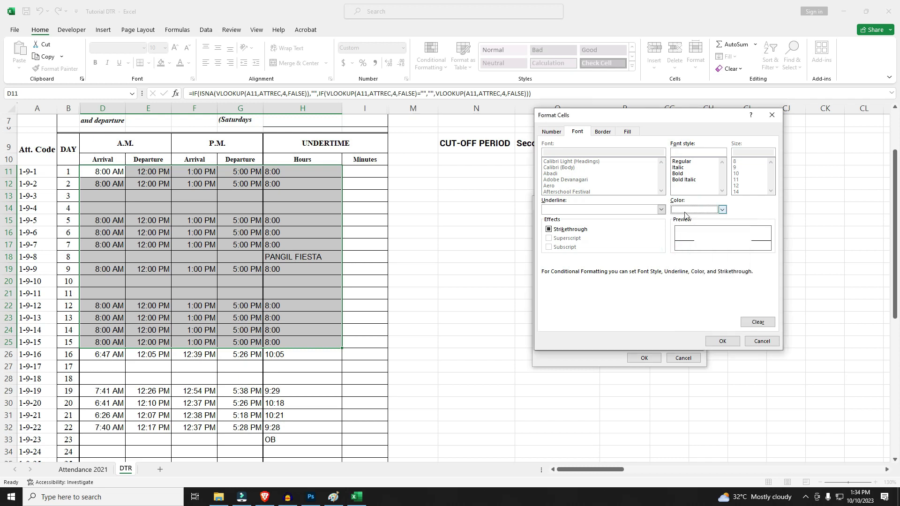
click(731, 342)
click(644, 358)
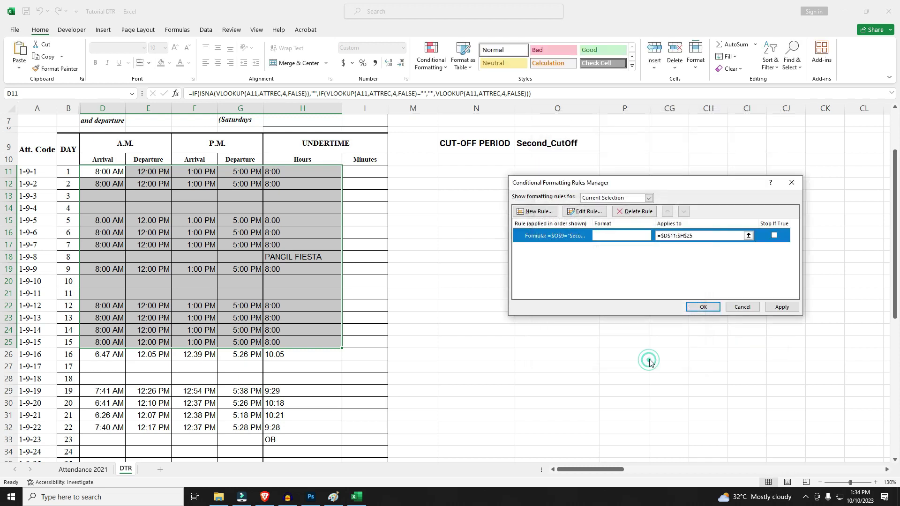
click(779, 307)
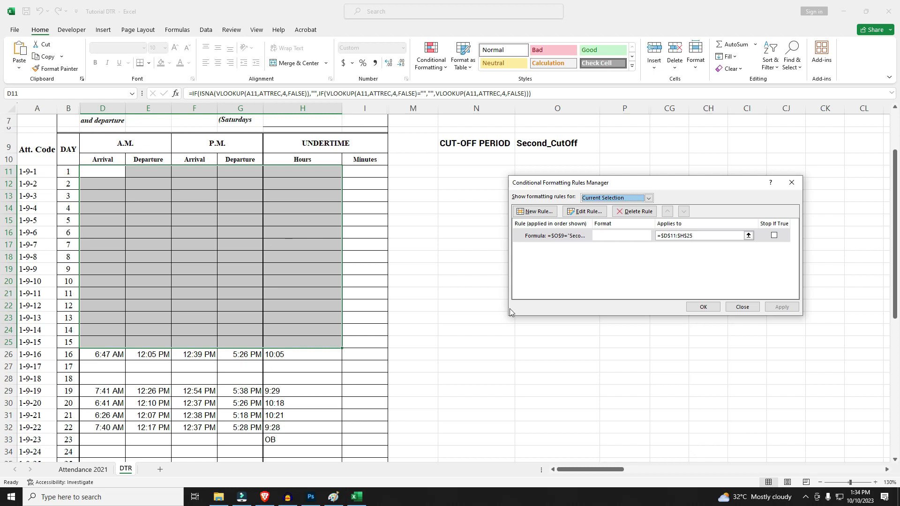
Select the day 16–31 time cells D26:H41 and open the conditional formatting rules manager
click(703, 307)
scroll(194, 263, down, 3)
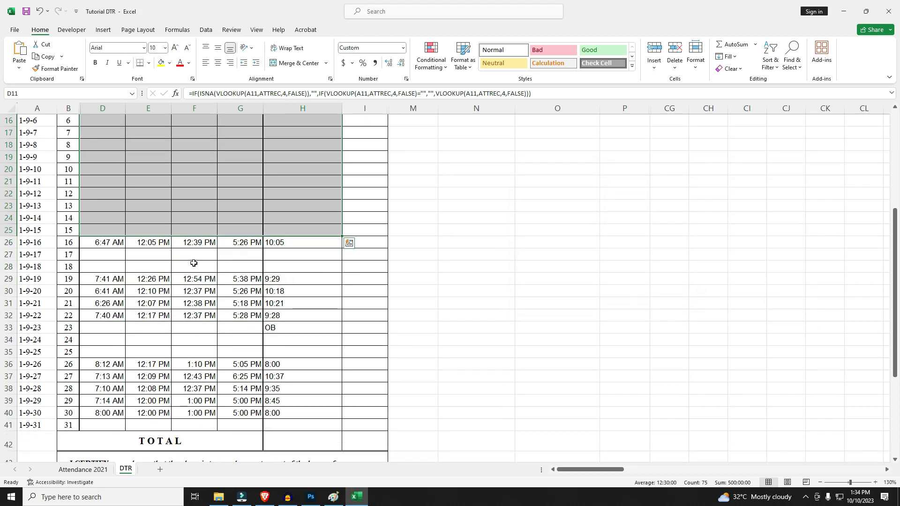
drag(90, 243, 298, 424)
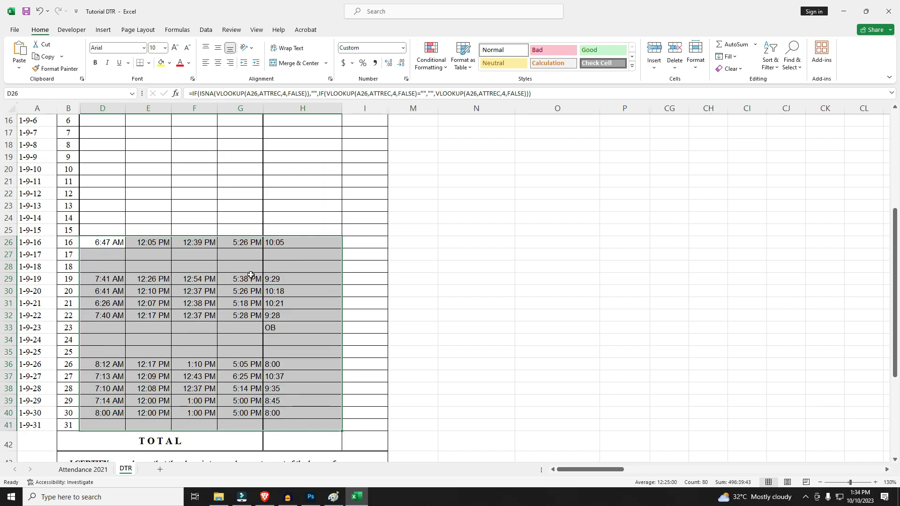
scroll(252, 266, up, 3)
scroll(252, 266, up, 3)
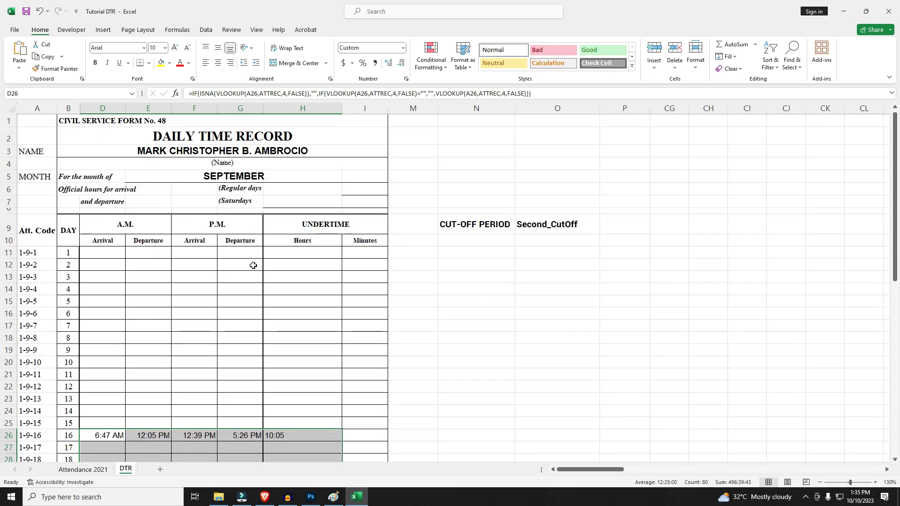
click(431, 75)
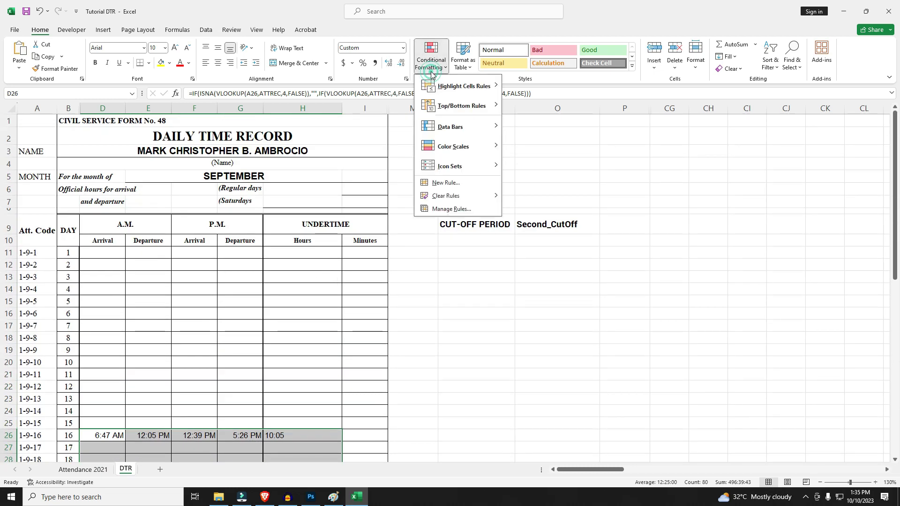
click(454, 210)
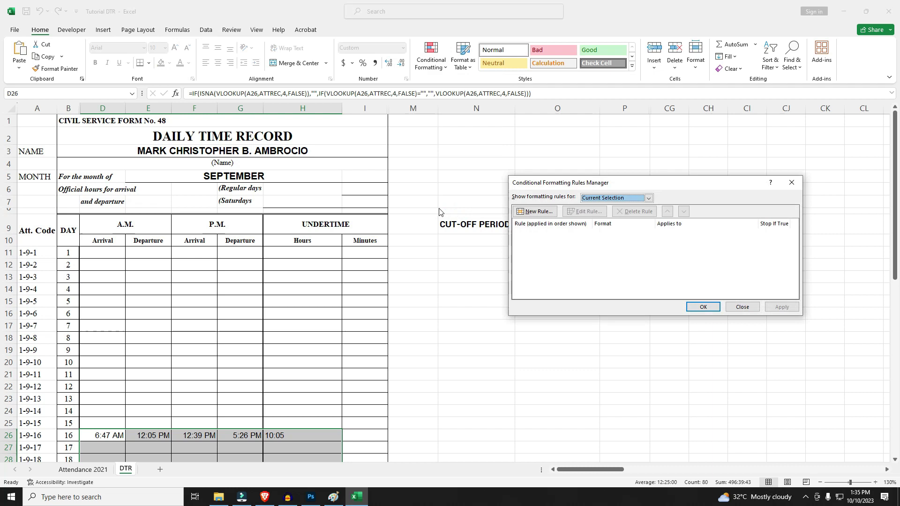
Start a new formula rule =$O$9="First_CutOff" for the second-half cells
click(535, 213)
drag(594, 162, 675, 208)
click(661, 270)
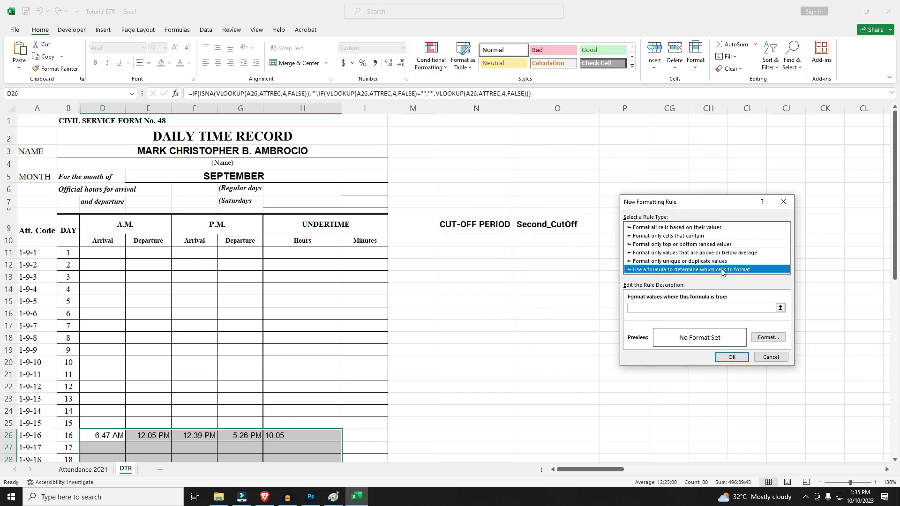
click(650, 308)
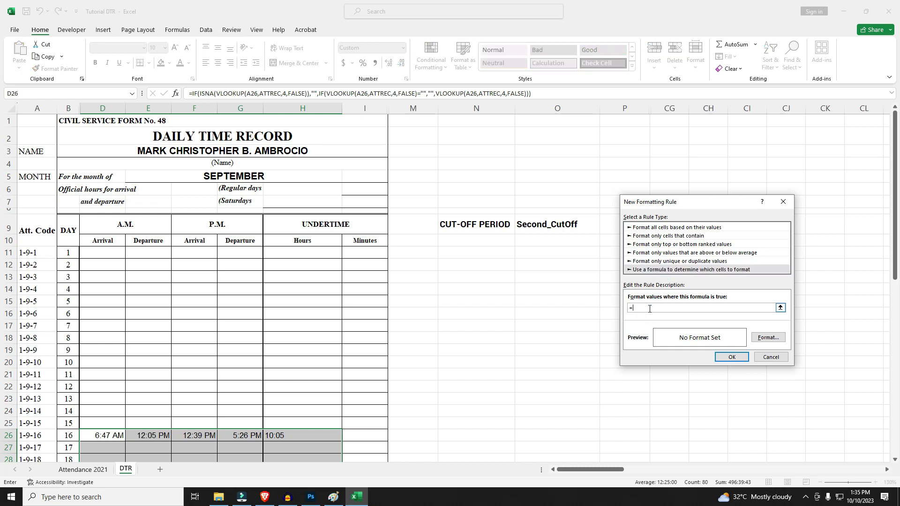
click(552, 228)
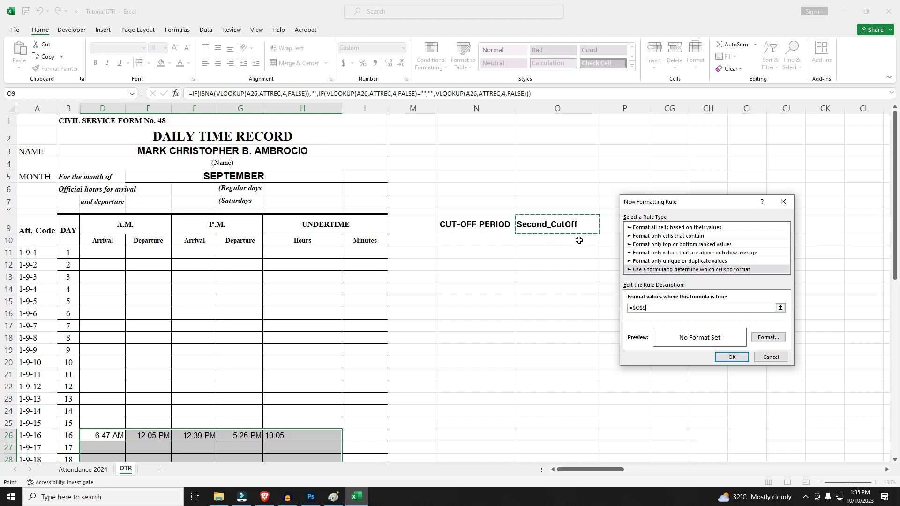
click(654, 308)
text(="First_CutOff)
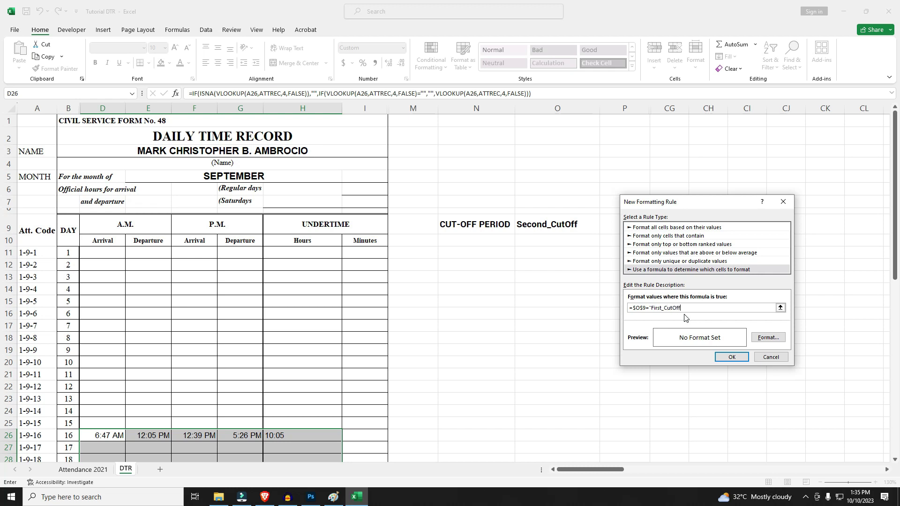
Format the First_CutOff rule with white font and apply it to D26:H41
click(768, 338)
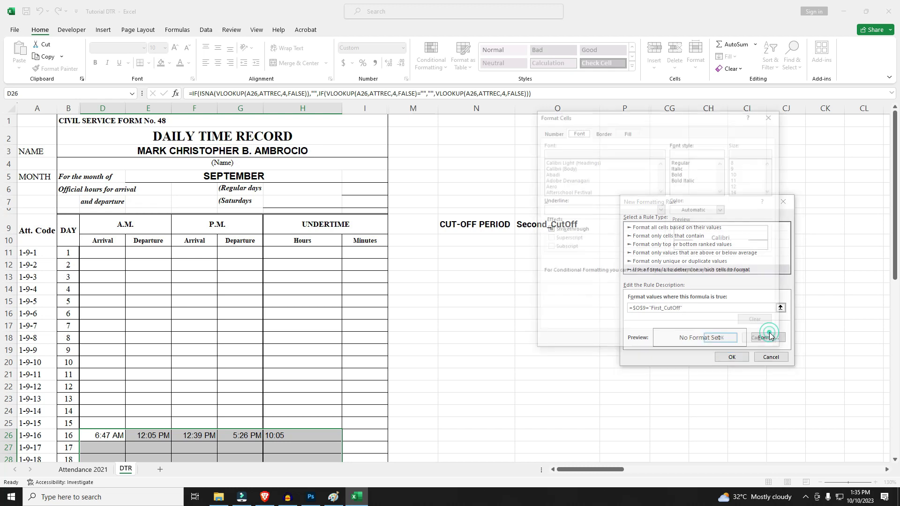
click(695, 210)
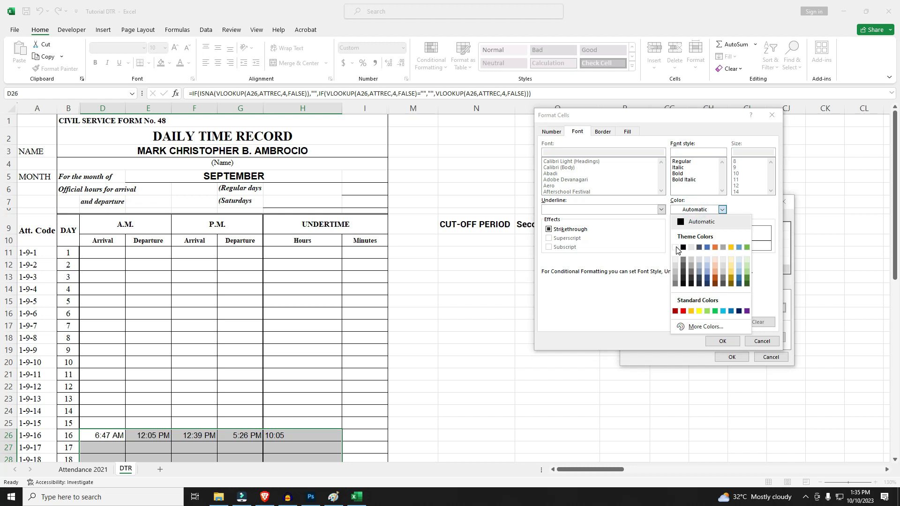
click(675, 248)
click(722, 341)
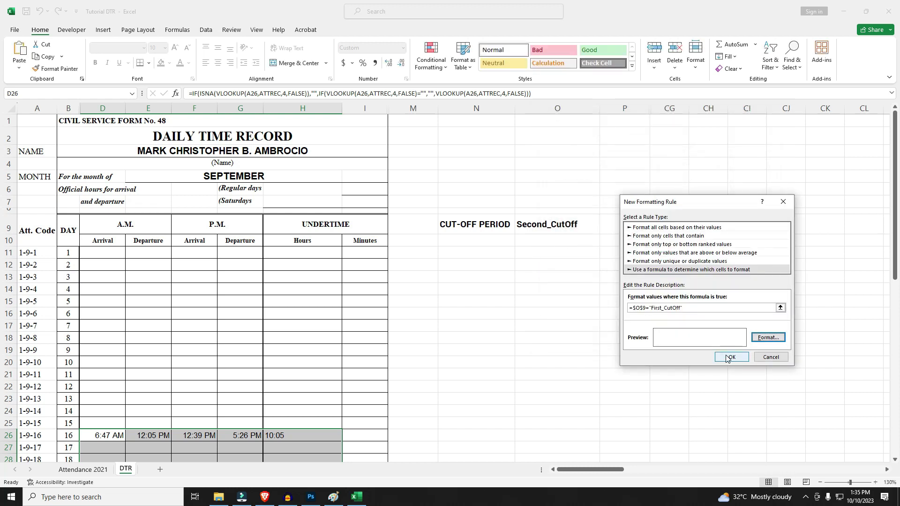
click(726, 358)
click(775, 305)
Close the rules manager, keeping both rules, and set cell O9's cut-off period to First_CutOff
click(707, 311)
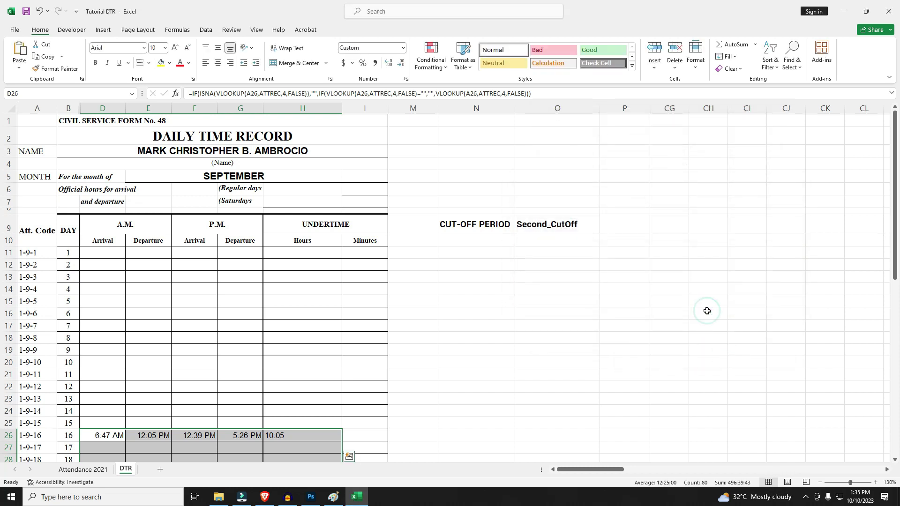
scroll(448, 233, down, 2)
click(577, 149)
click(604, 149)
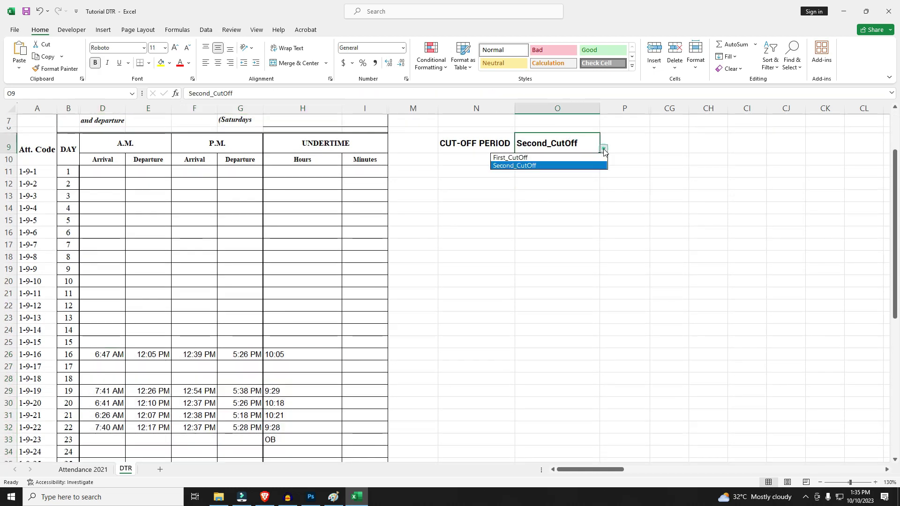
click(515, 157)
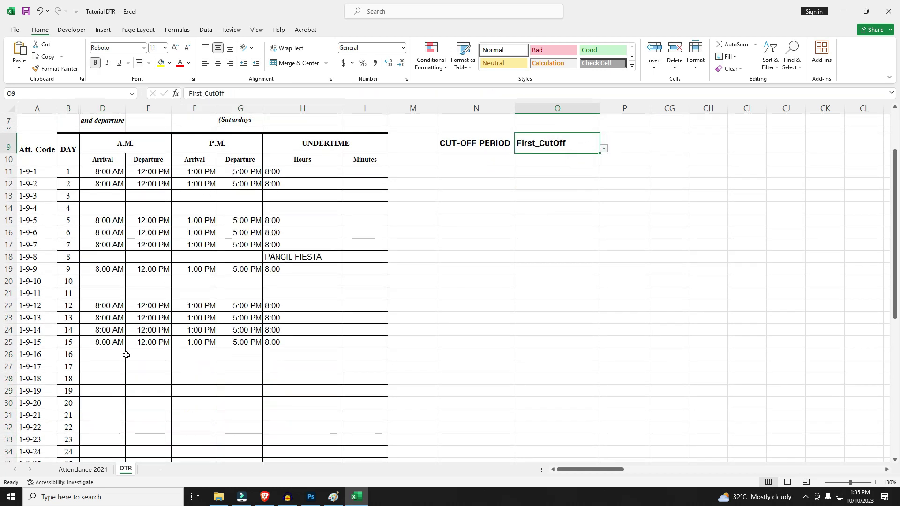
scroll(257, 388, down, 3)
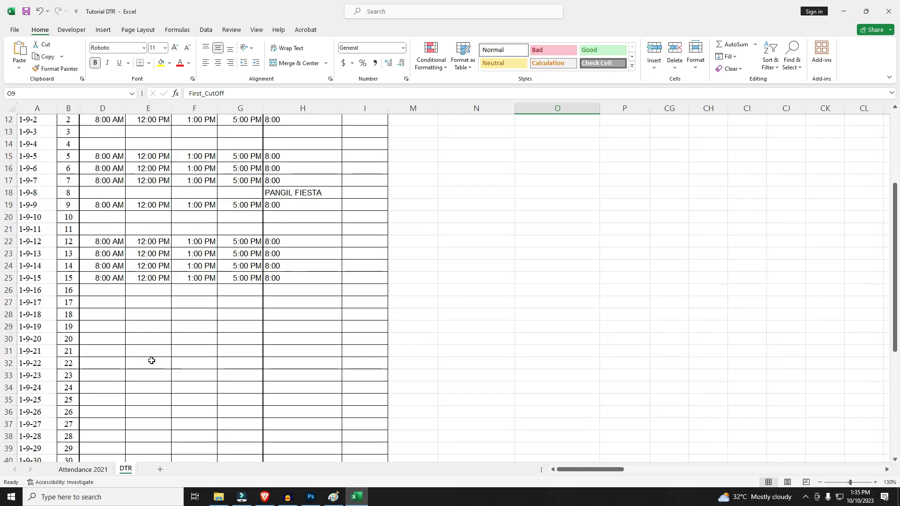
scroll(295, 291, up, 3)
Test the rules by switching O9 to Second_CutOff, then back to First_CutOff
click(603, 149)
click(570, 166)
click(604, 151)
click(583, 157)
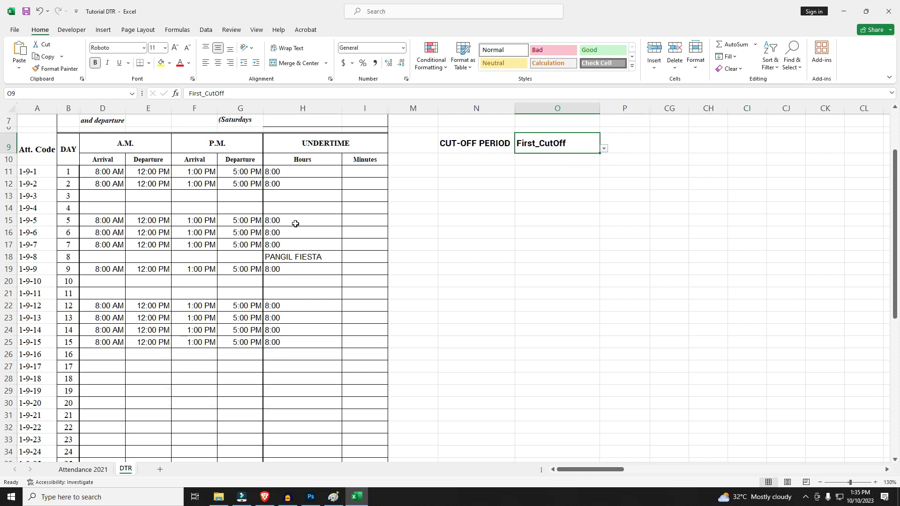